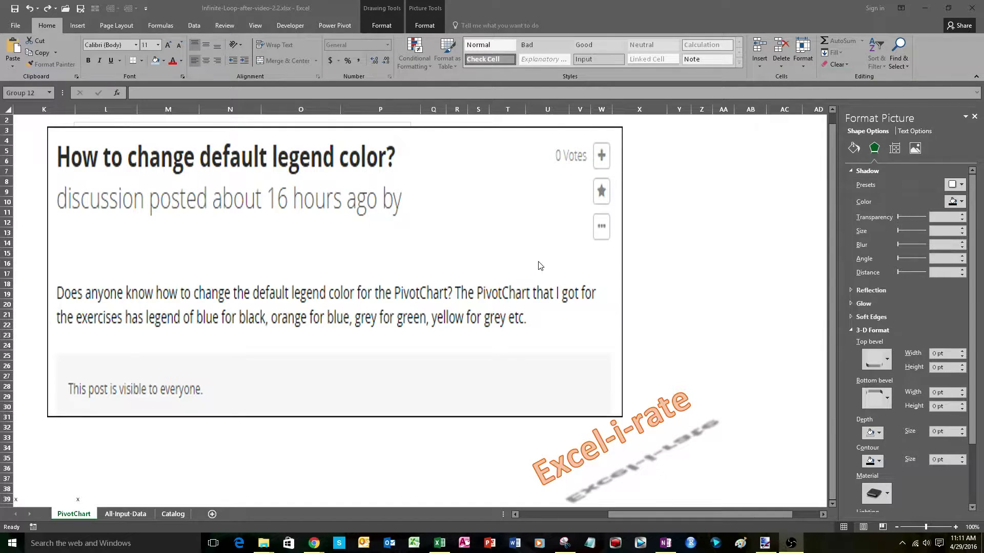
- Cut the forum-question picture off the PivotChart sheet to reveal the chart
left_click(556, 258)
right_click(567, 262)
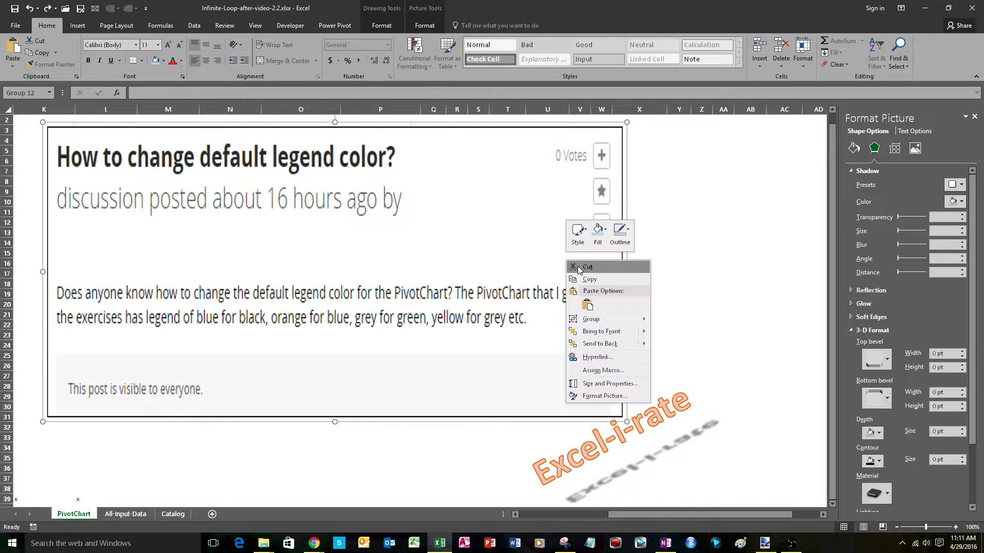
left_click(577, 264)
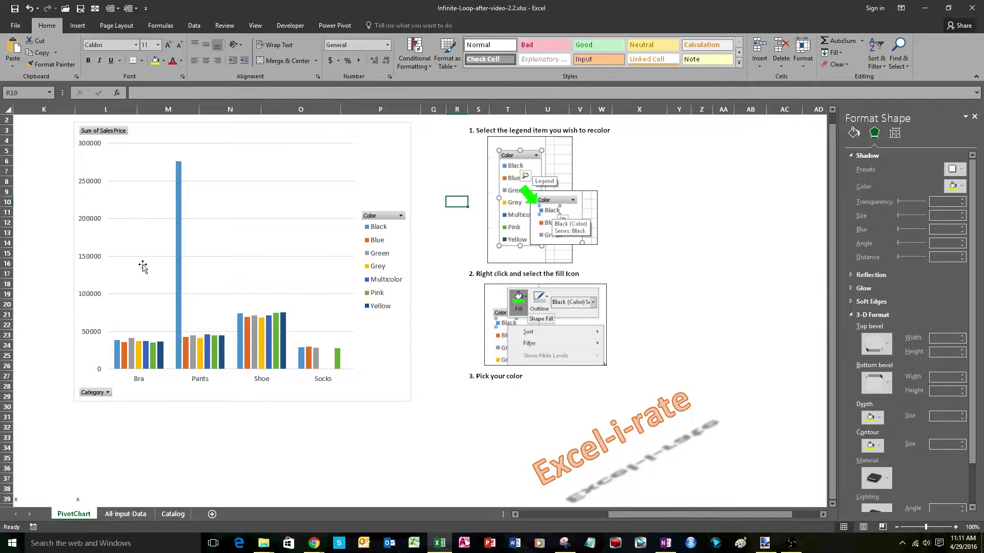
- Fill the Black legend entry and its bars with the black theme colour
mouse_move(250, 334)
left_click(395, 232)
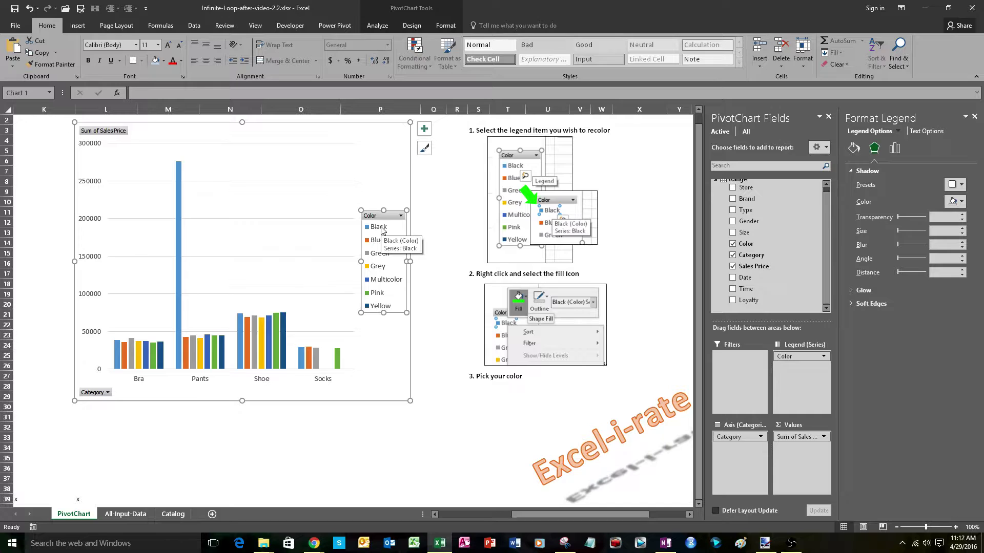
left_click(380, 231)
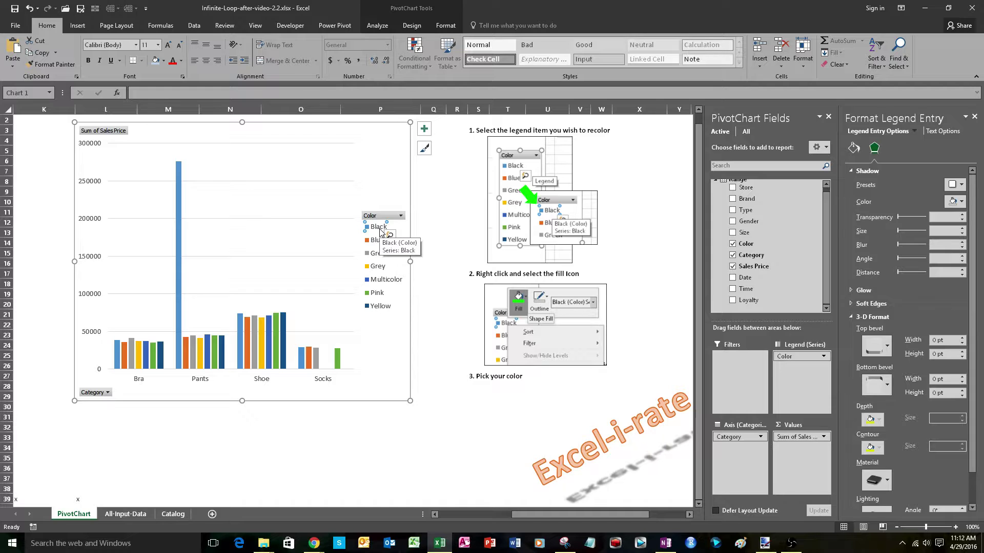
right_click(381, 233)
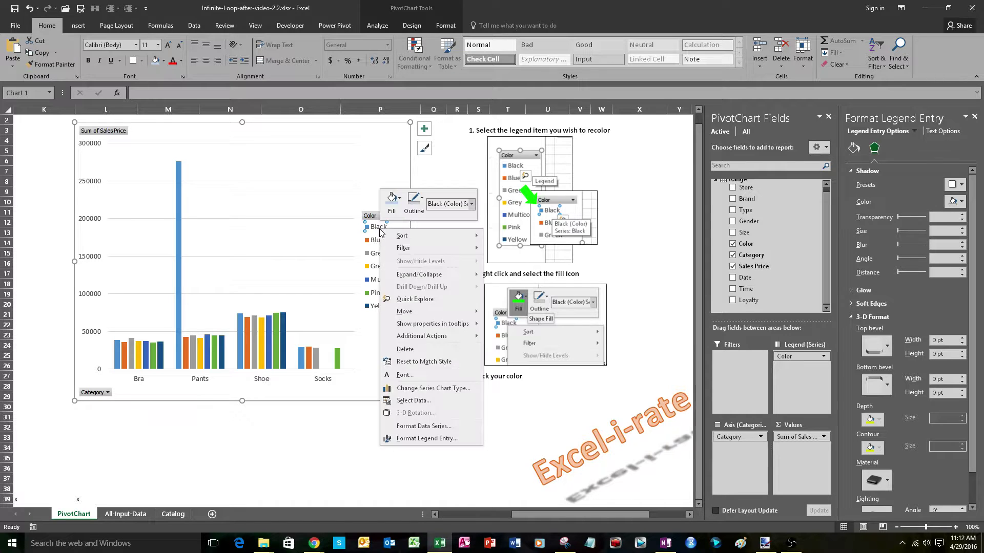
left_click(399, 203)
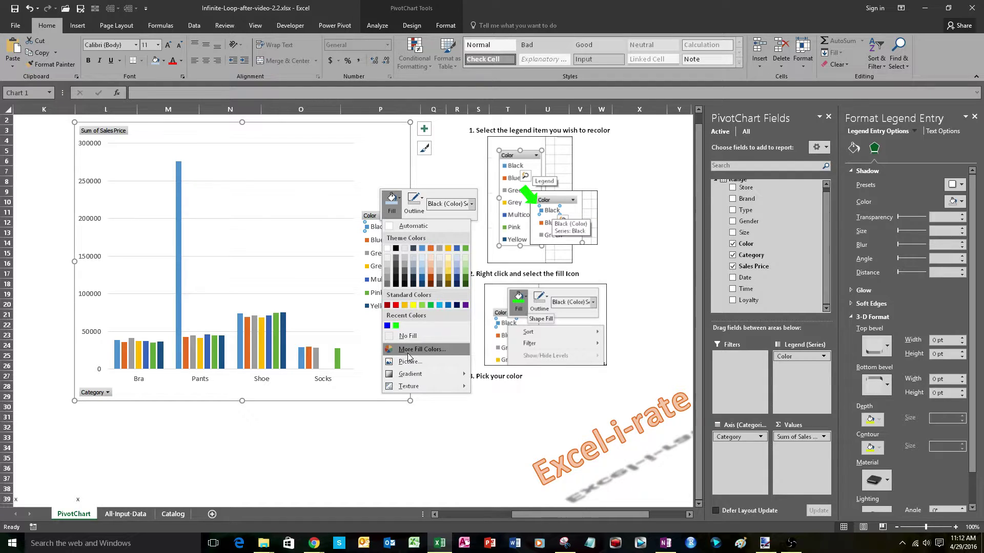
mouse_move(409, 375)
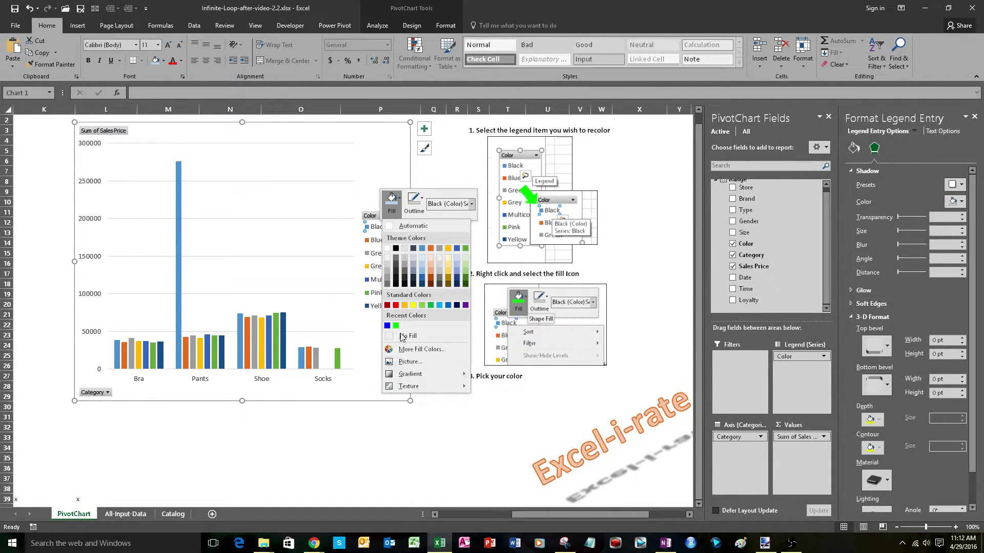
left_click(396, 248)
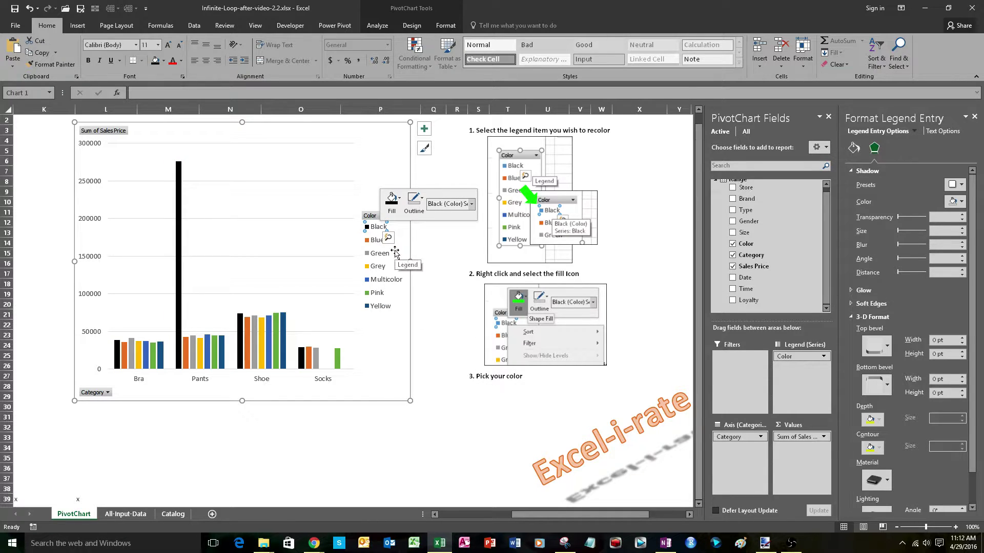
left_click(379, 324)
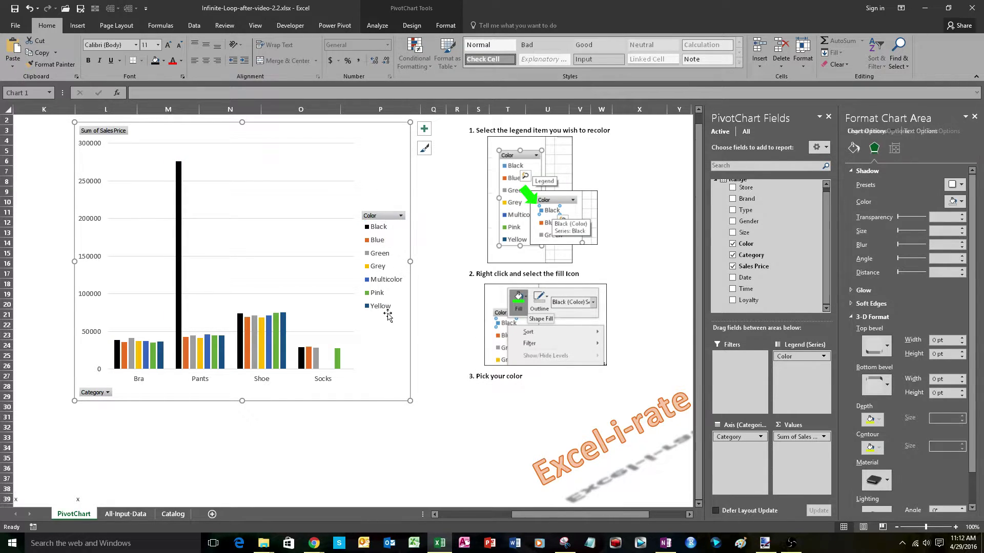
- Recolour the Blue series to pure blue using the More Fill Colors palette
left_click(380, 245)
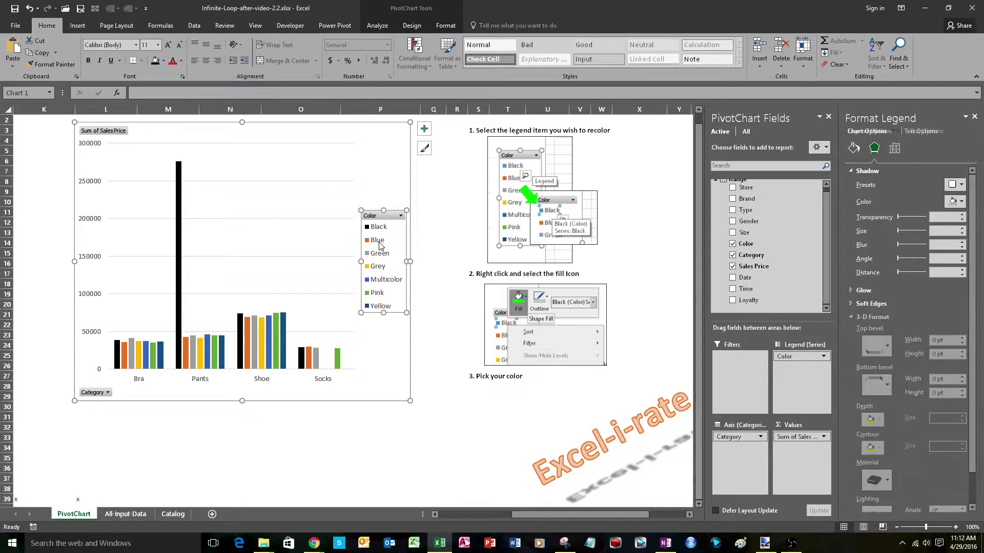
left_click(380, 246)
right_click(380, 245)
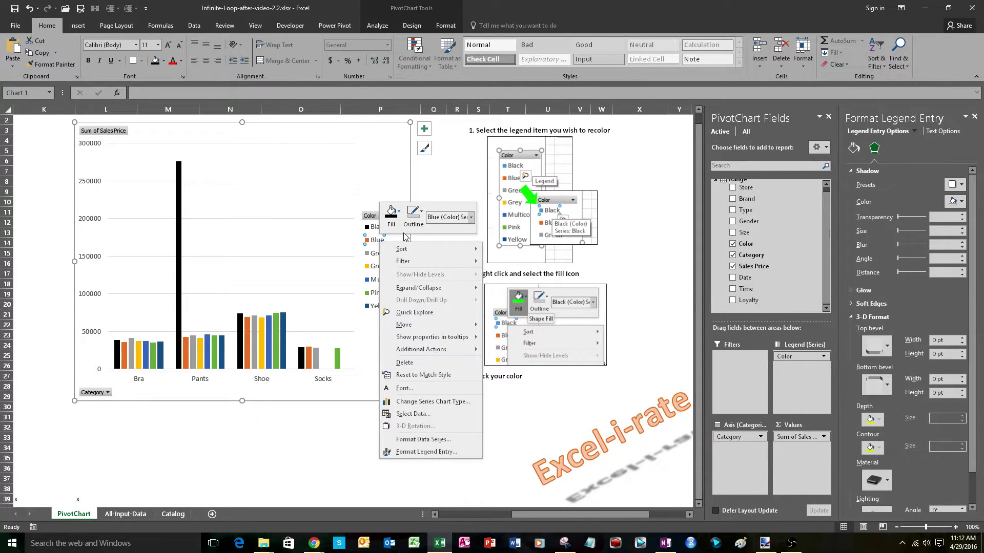
left_click(391, 215)
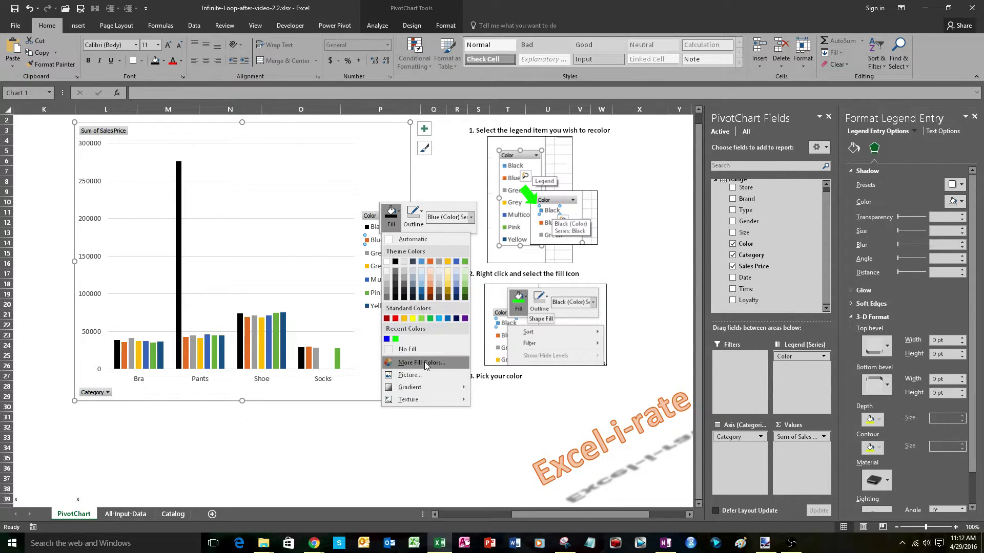
left_click(453, 367)
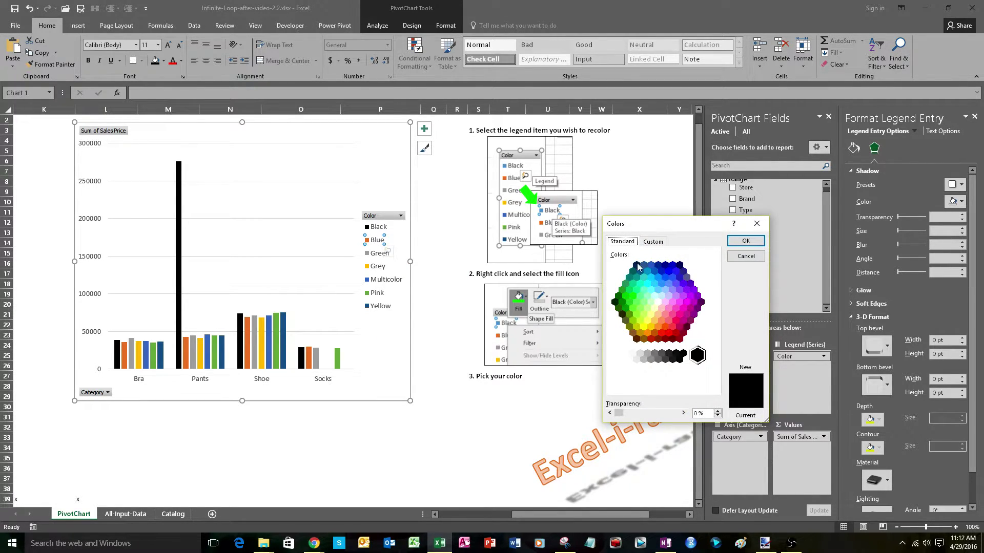
left_click(669, 272)
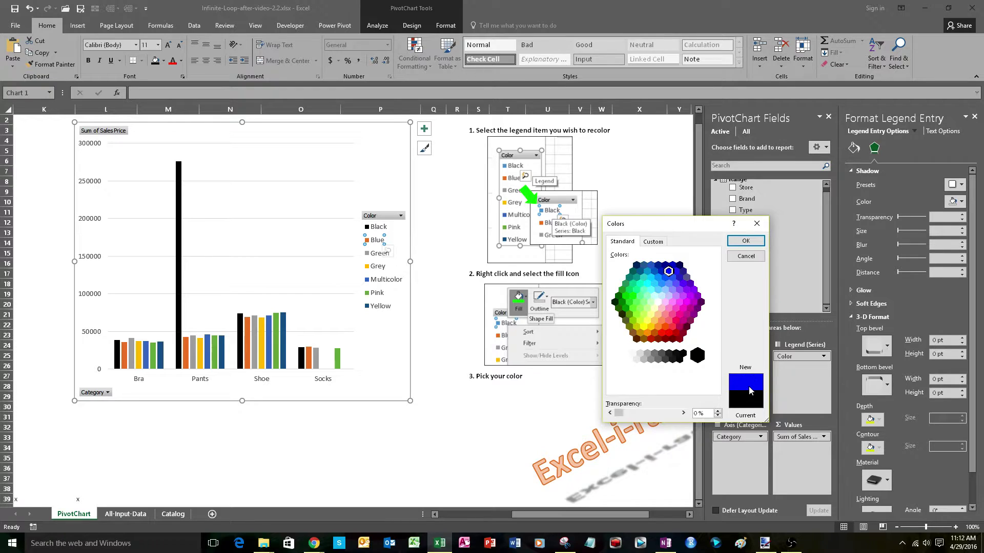
left_click(653, 242)
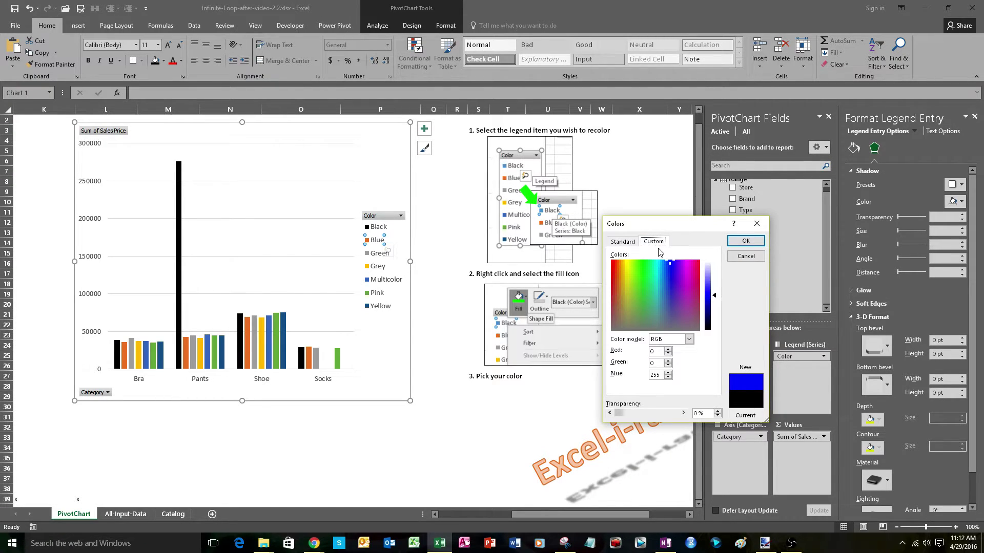
left_click_drag(666, 284, 666, 294)
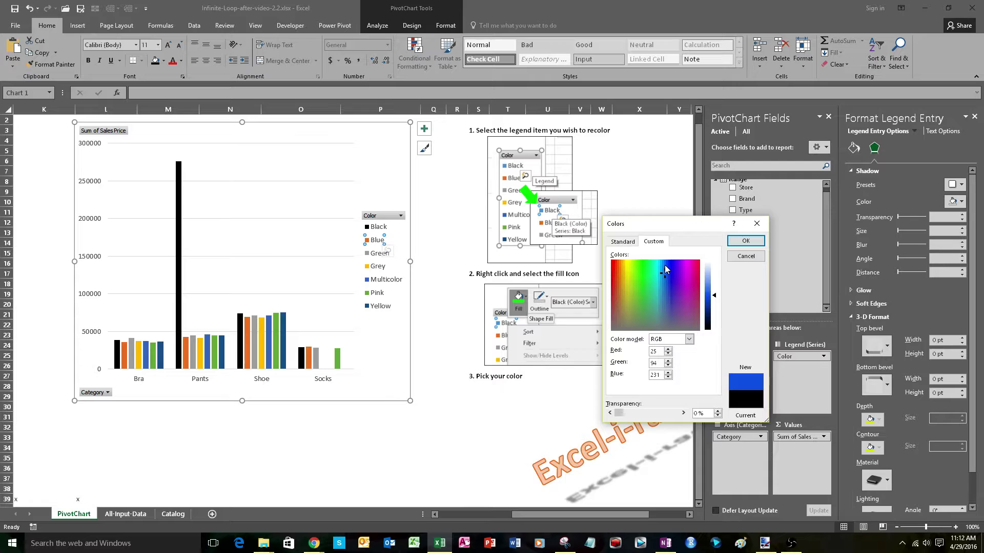
left_click(623, 241)
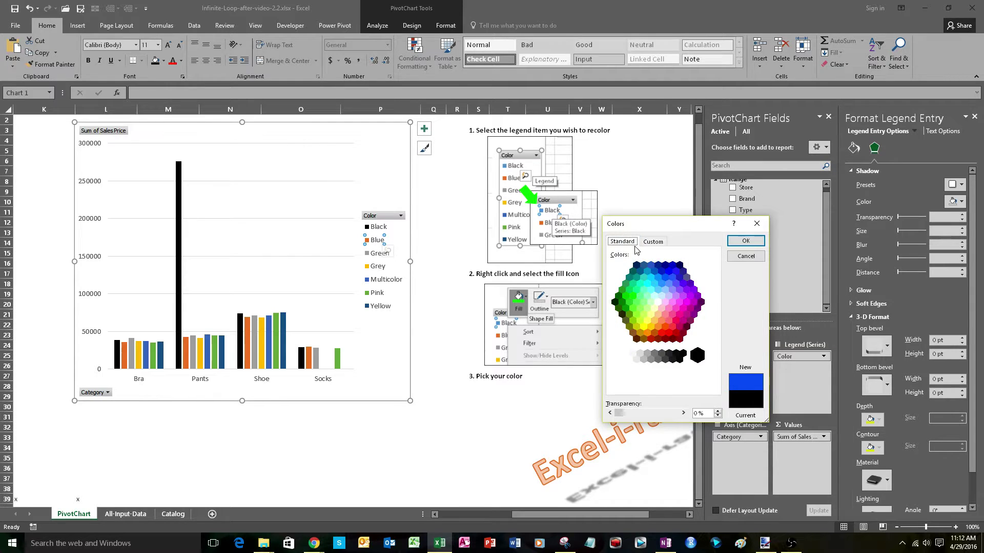
left_click(669, 272)
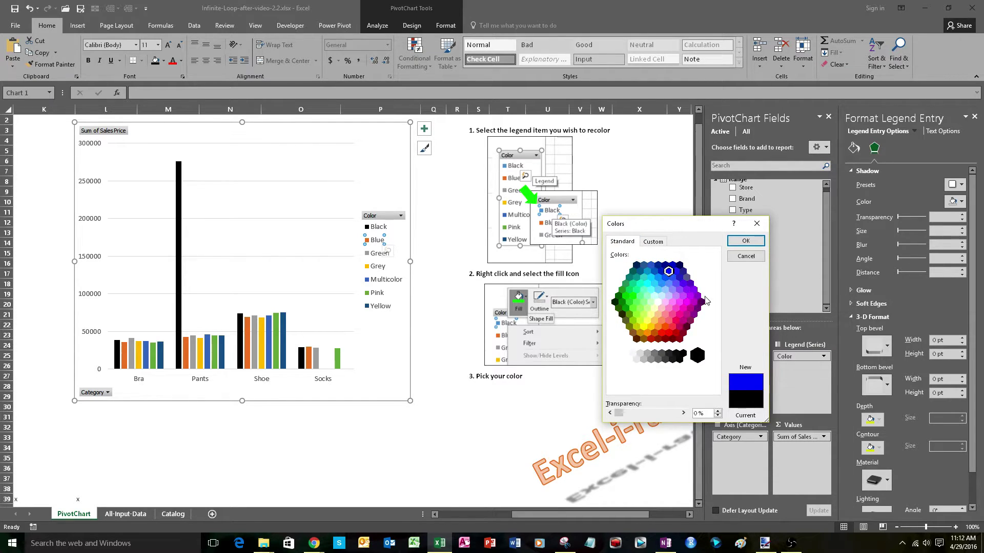
left_click(746, 241)
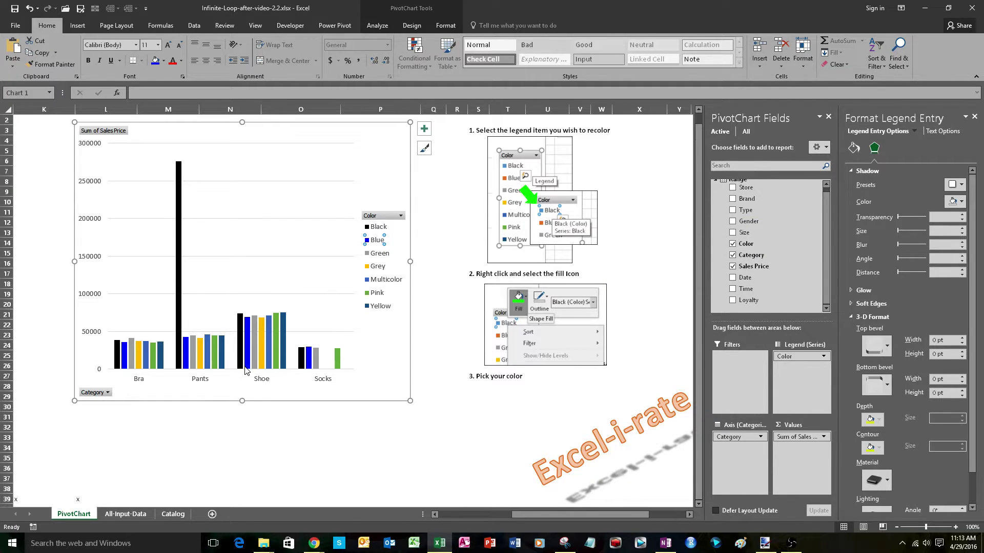
- Switch the Blue series fill to the light sky-blue standard colour
mouse_move(242, 365)
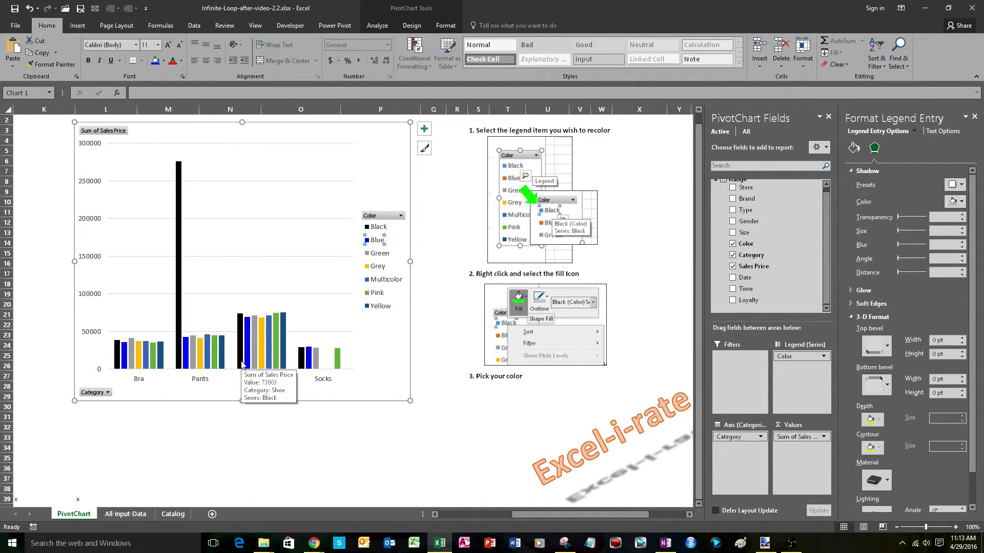
right_click(380, 242)
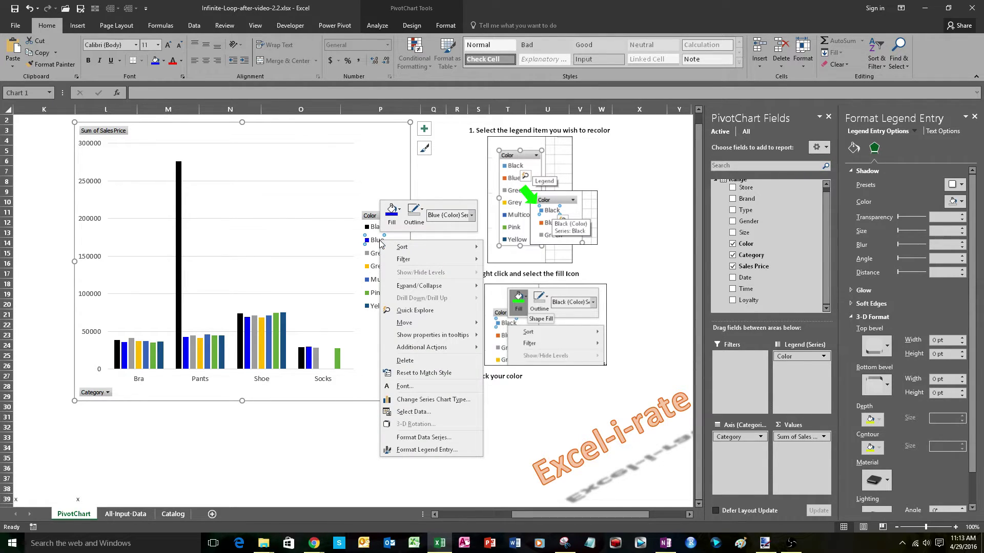
left_click(392, 212)
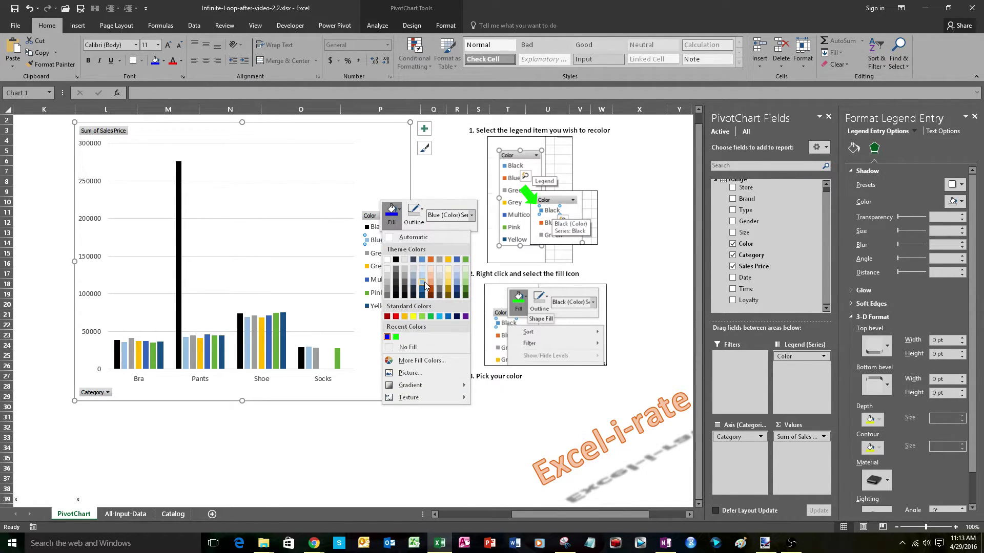
left_click(439, 317)
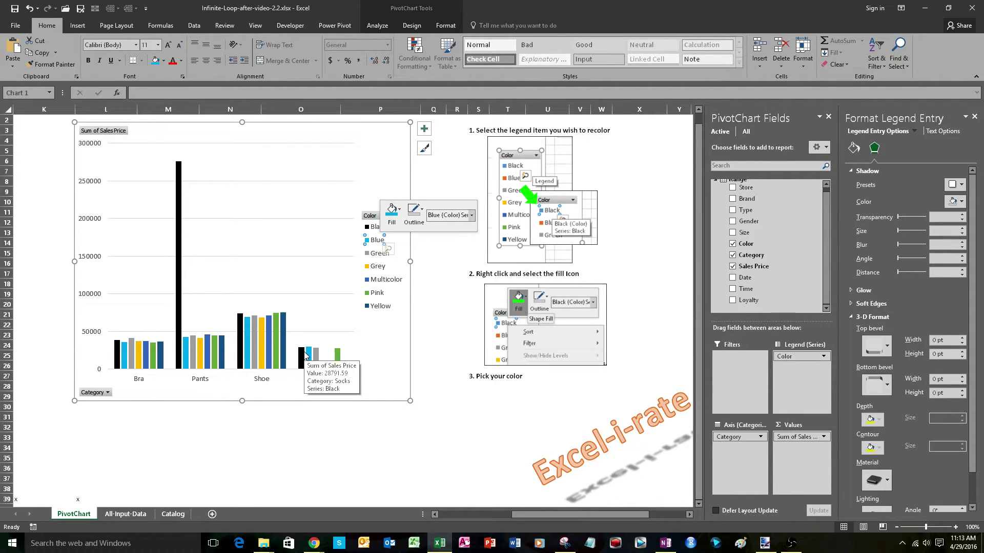
right_click(377, 254)
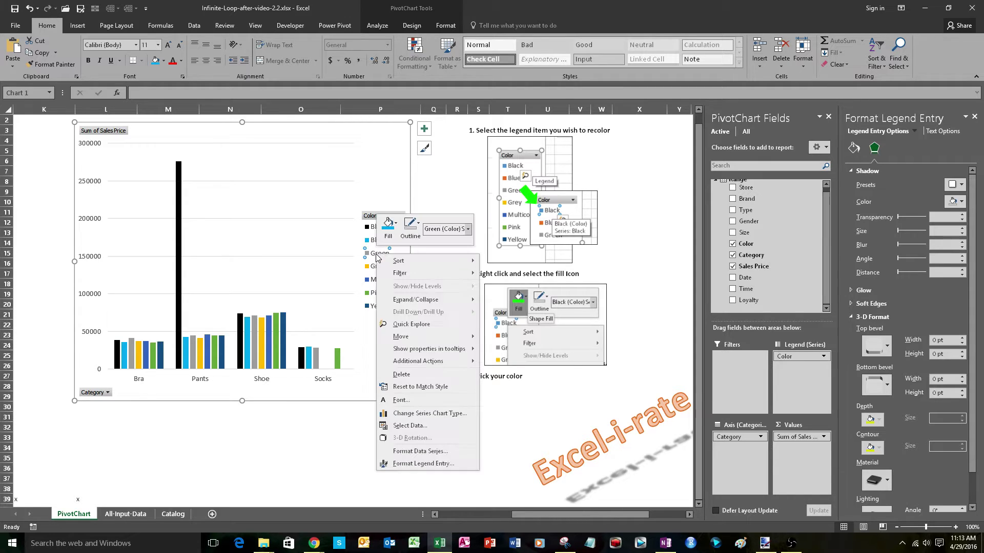
- Fill the Green series bars and legend key with light green
left_click(387, 227)
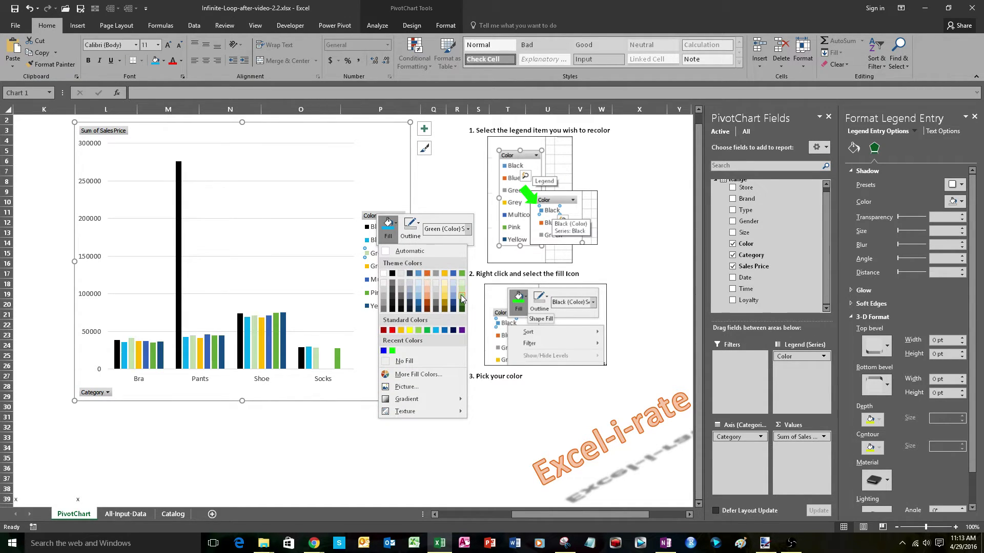
left_click(461, 302)
left_click(380, 264)
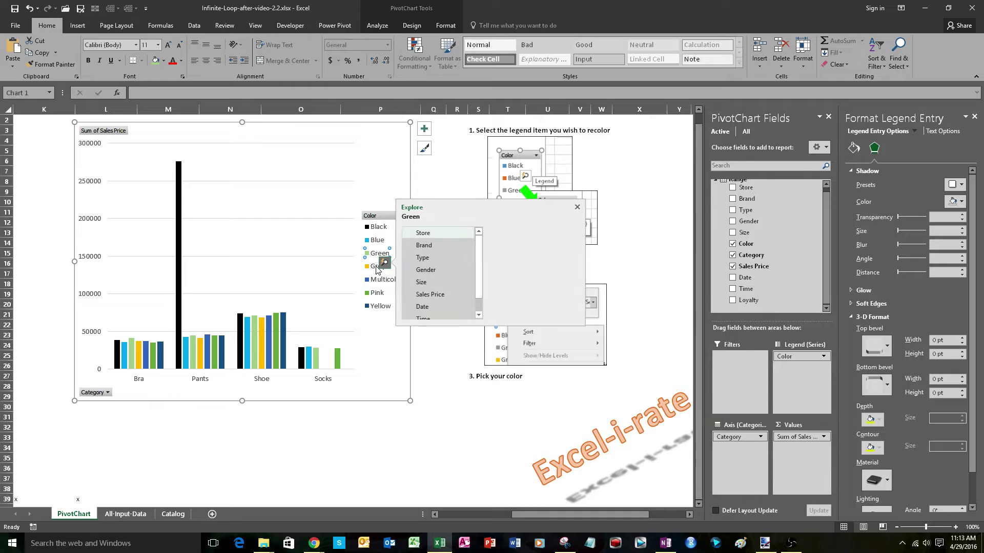
- Fill the Grey series bars and legend key with a grey shade
left_click(377, 268)
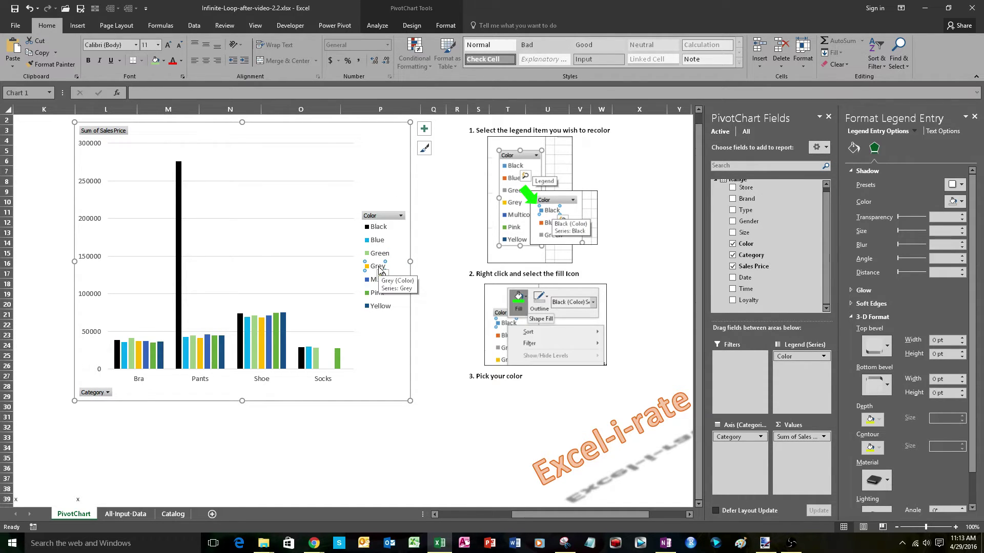
right_click(380, 270)
left_click(413, 239)
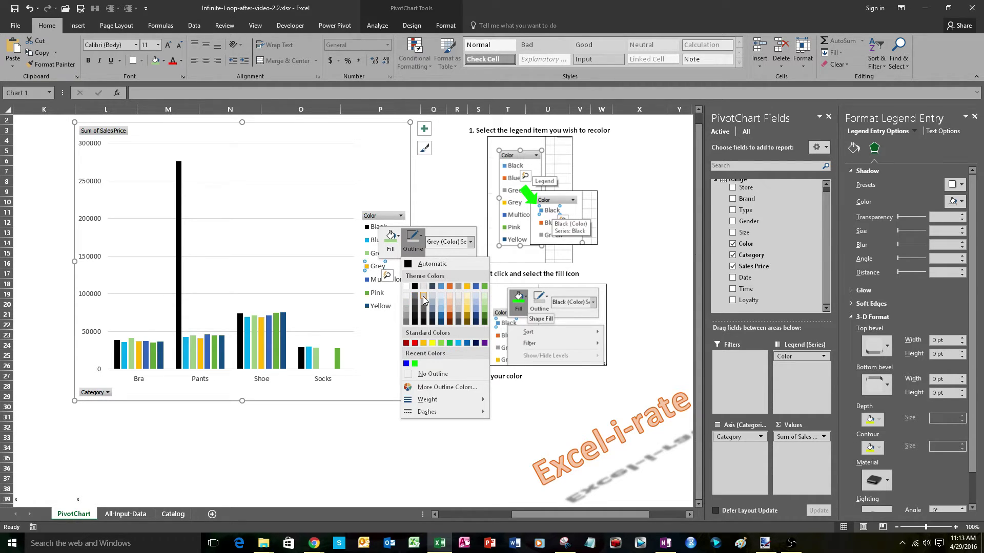
left_click(422, 296)
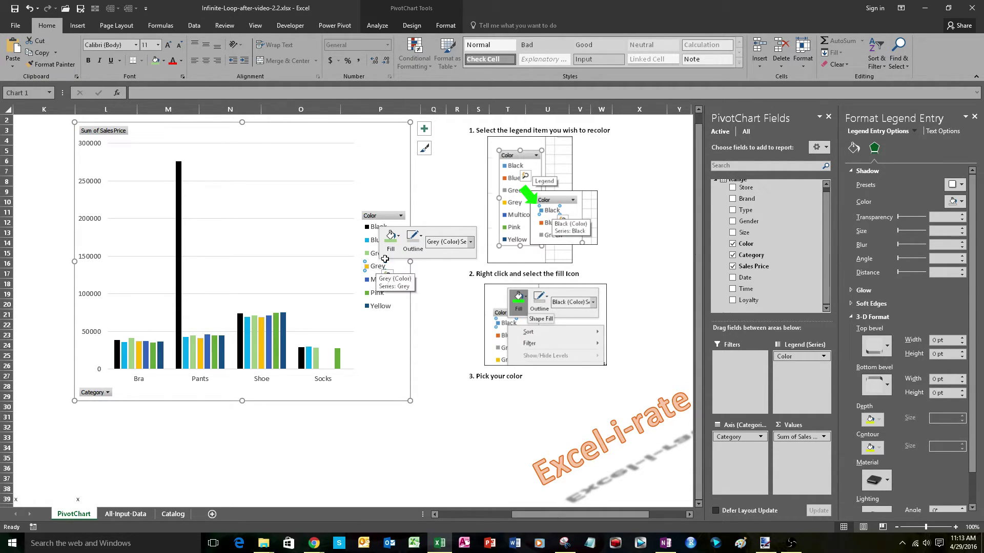
left_click(392, 241)
left_click(415, 302)
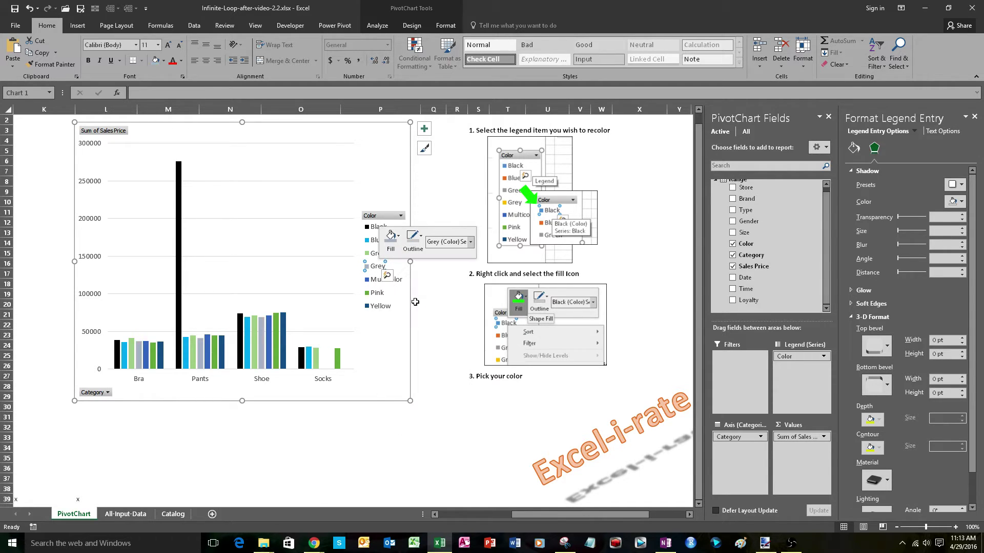
left_click(380, 284)
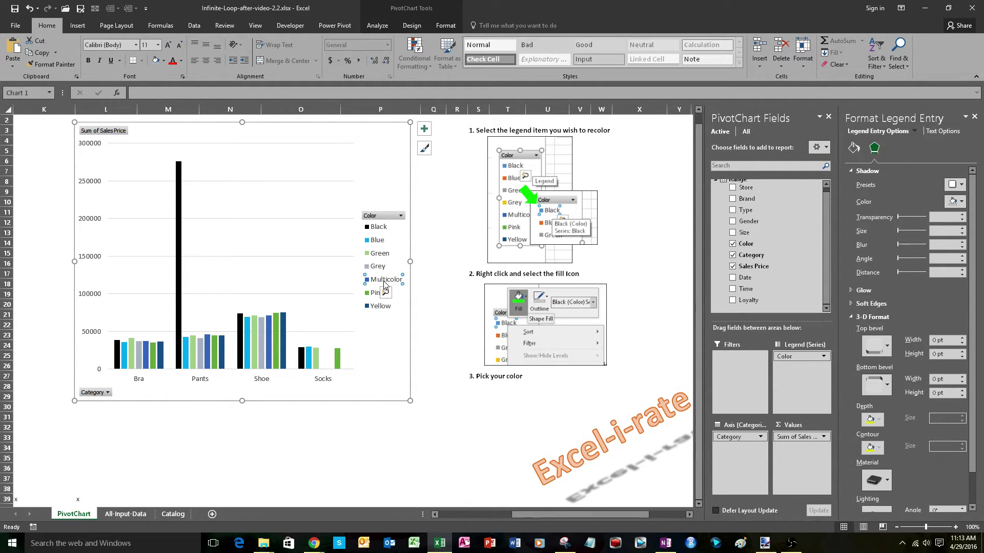
right_click(386, 284)
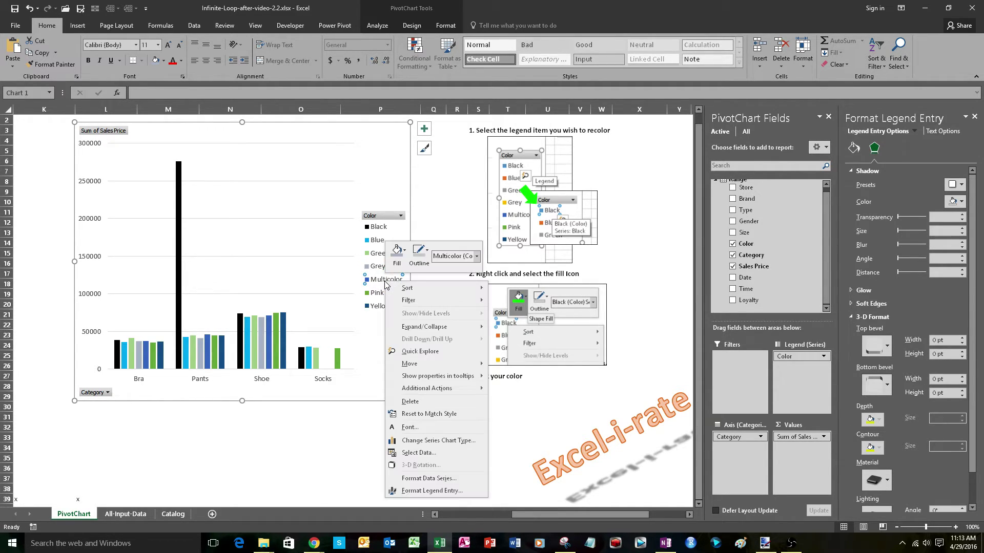
left_click(397, 252)
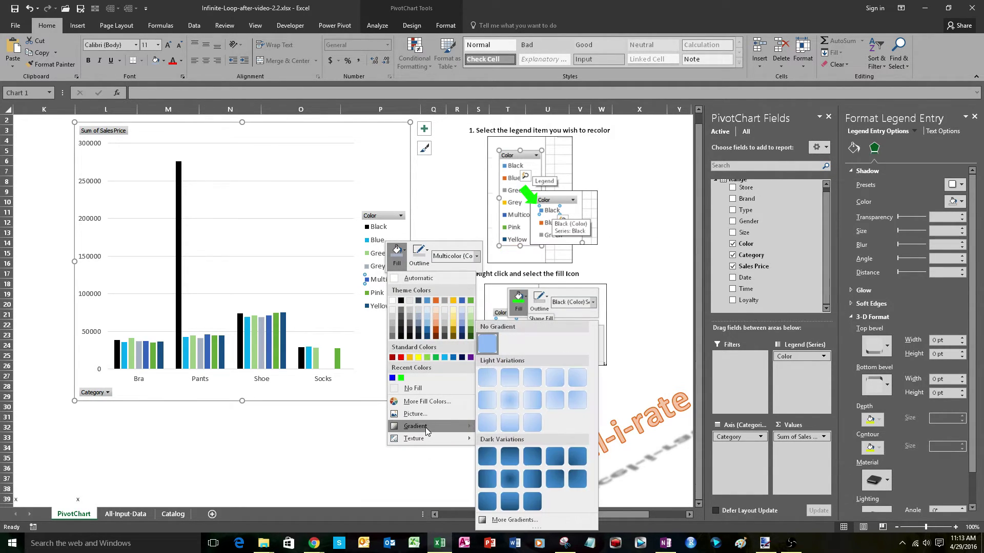
mouse_move(429, 440)
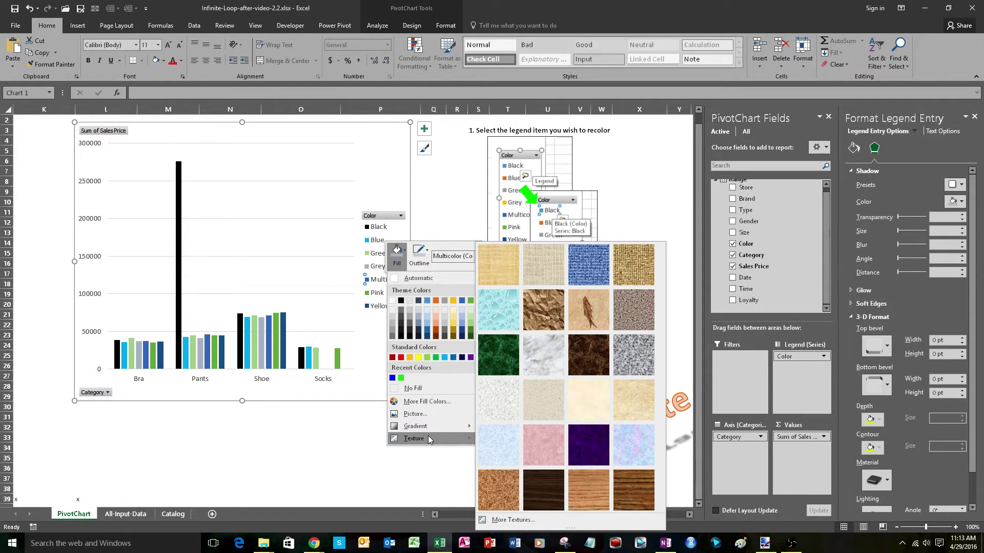
mouse_move(404, 428)
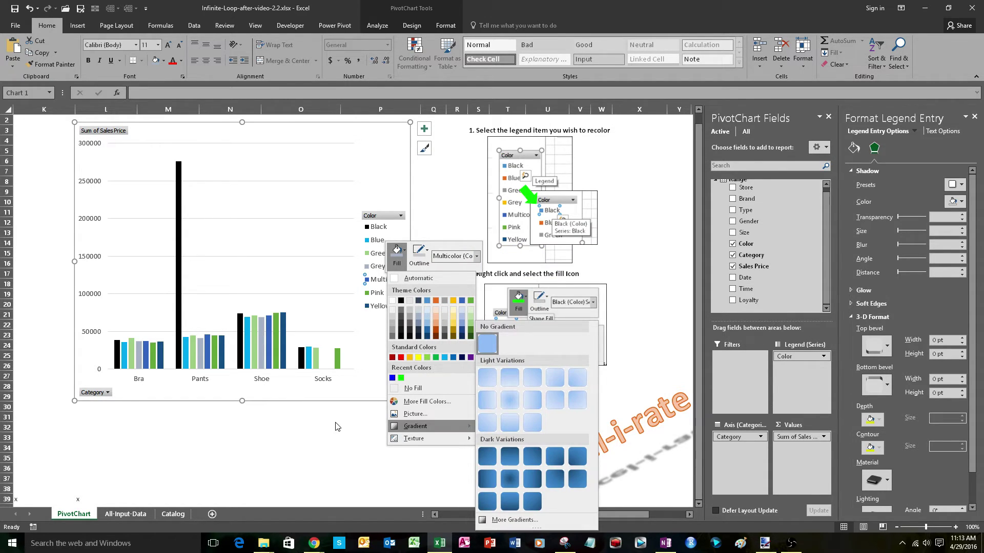
- Give the Pink series a pink fill chosen from the custom colour picker
key("Escape")
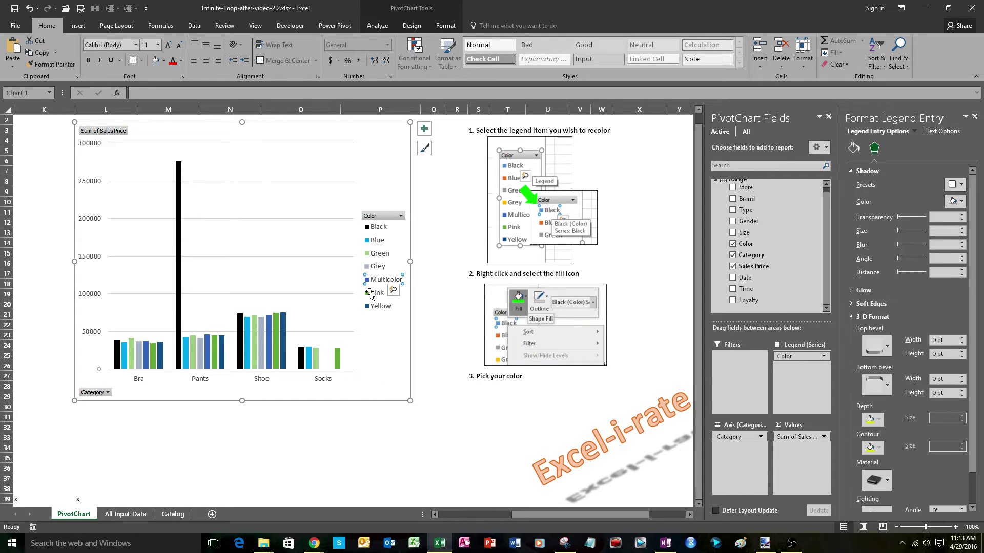
right_click(380, 294)
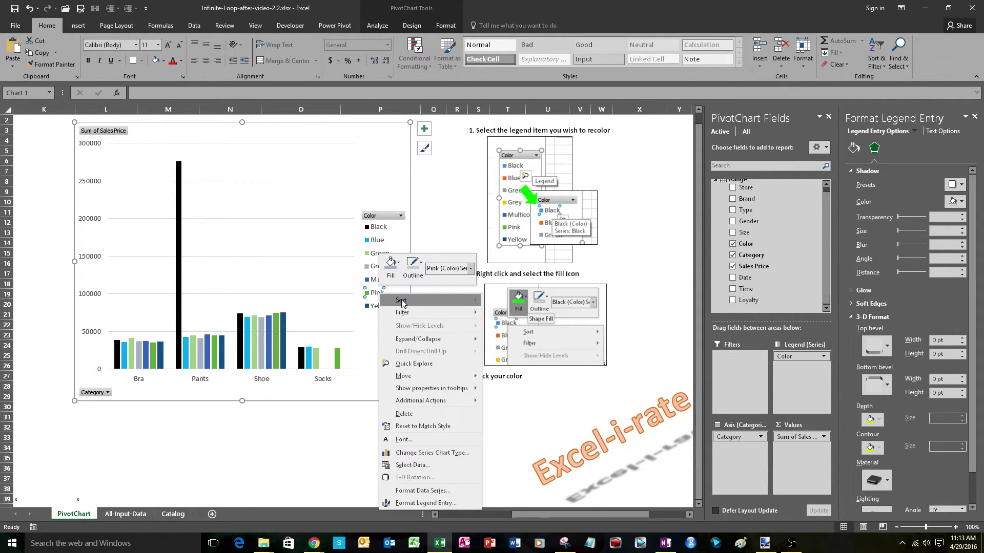
left_click(390, 265)
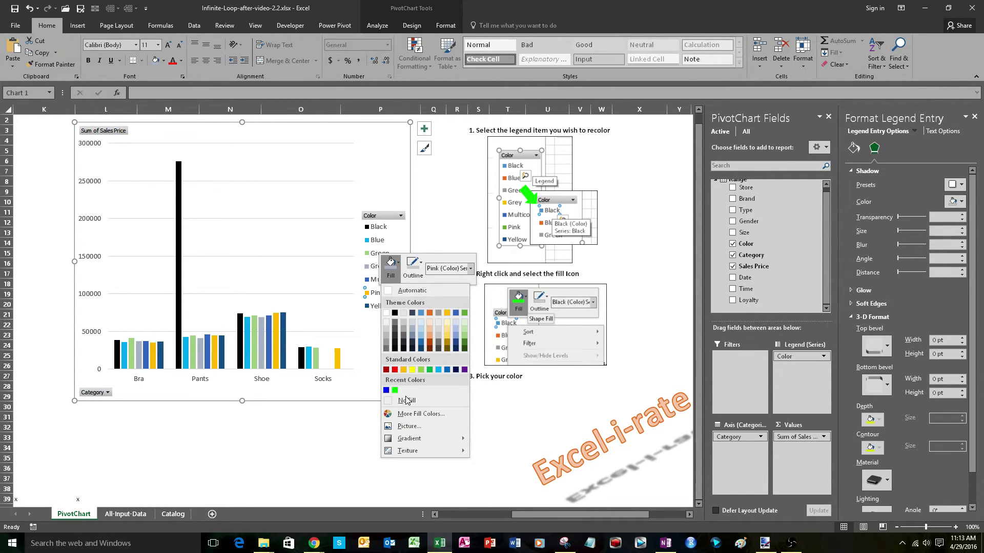
left_click(413, 414)
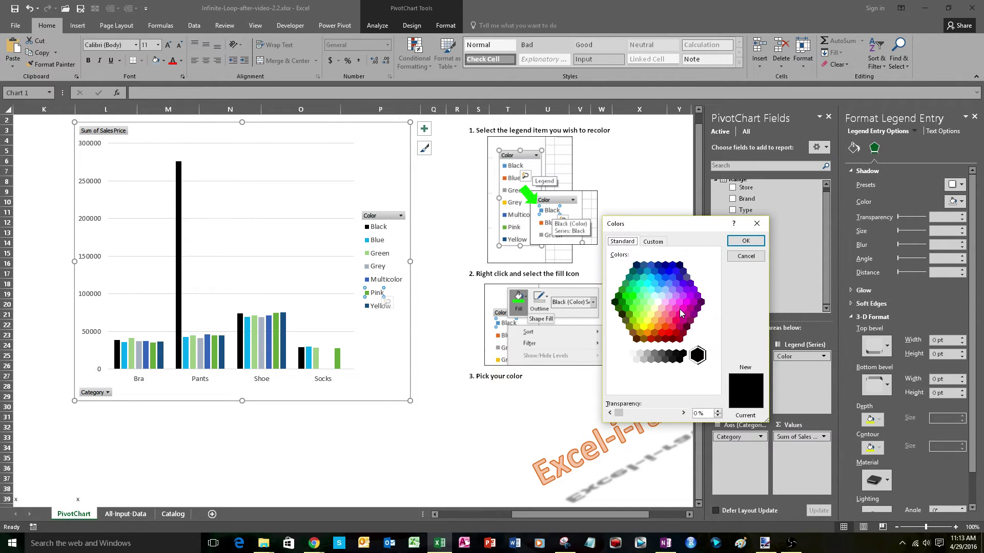
left_click(670, 303)
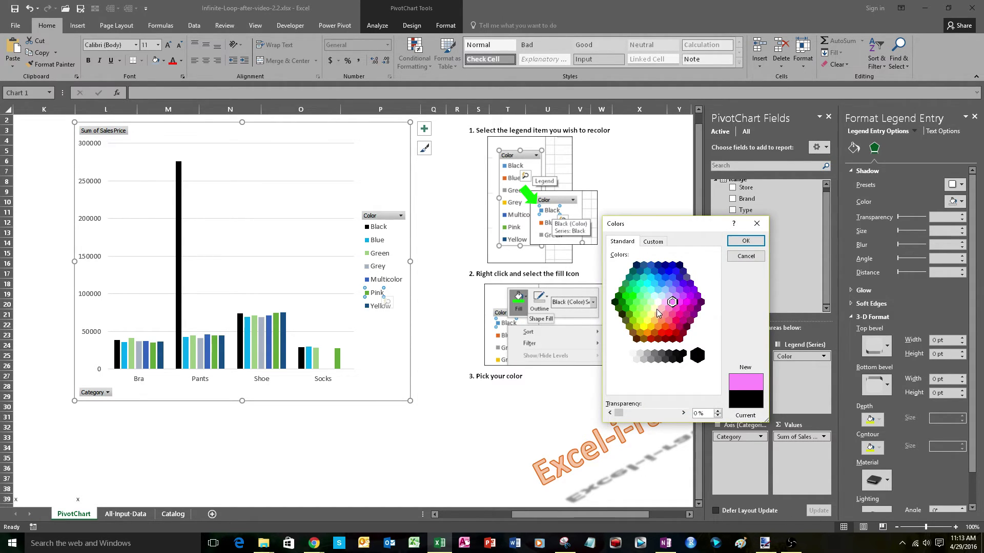
left_click(745, 241)
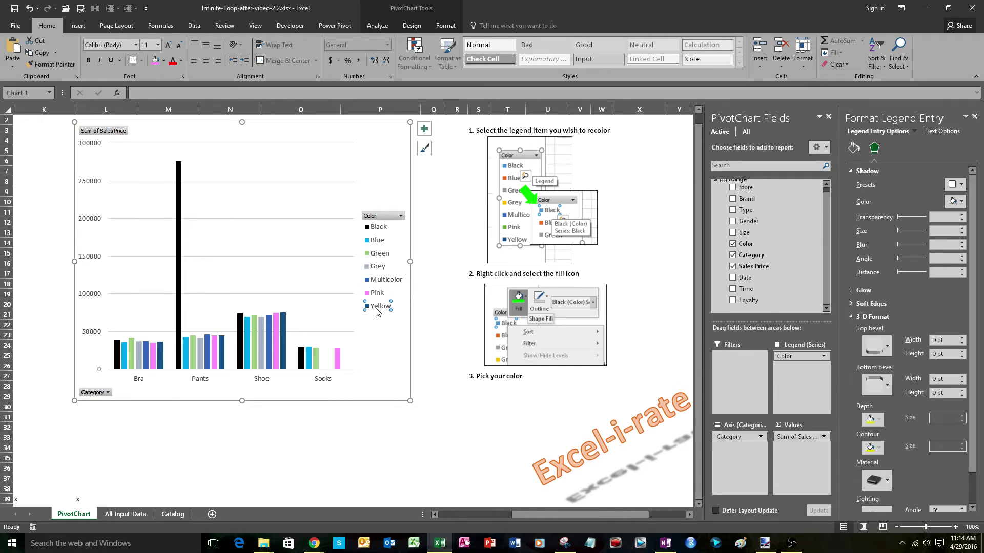
- Fill the Yellow series with light yellow
right_click(378, 309)
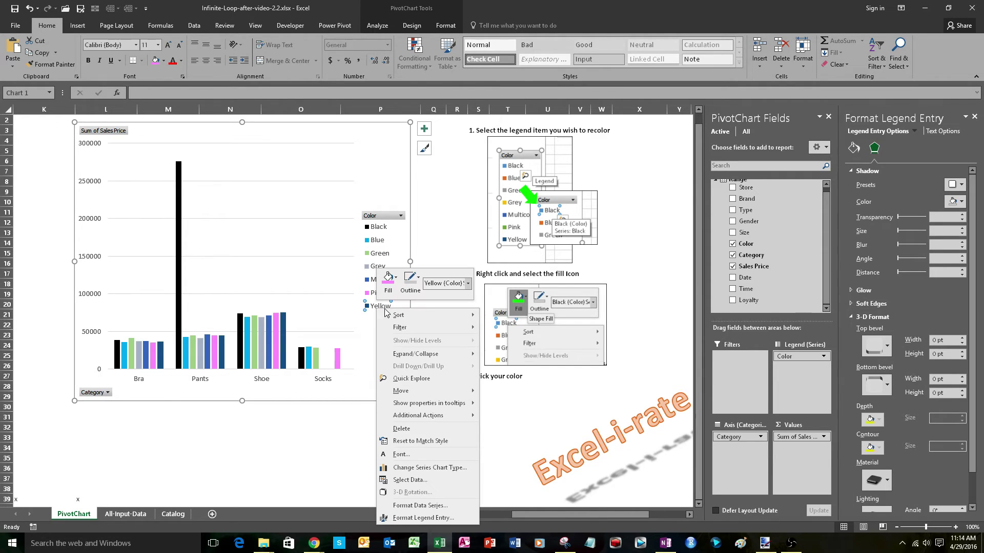
left_click(395, 283)
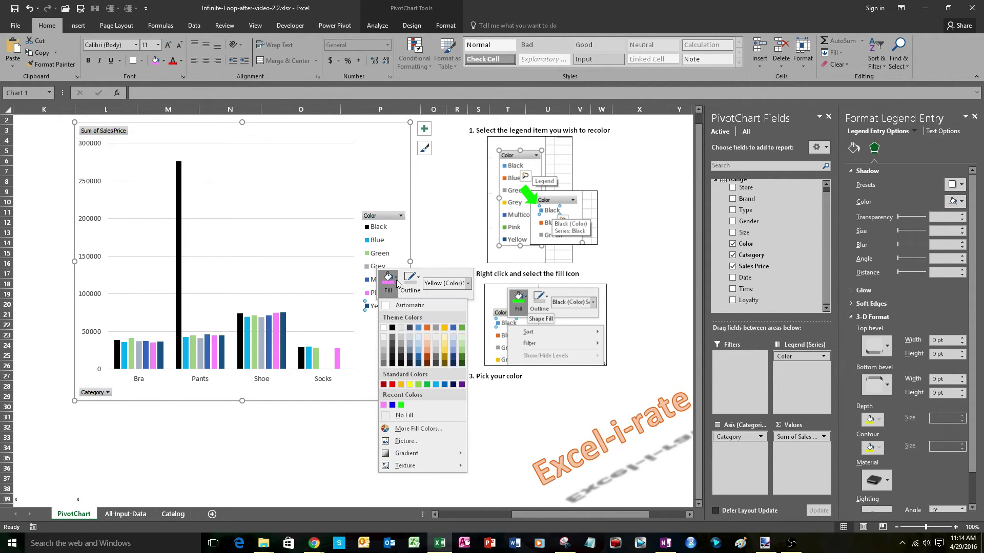
left_click(449, 343)
left_click(400, 353)
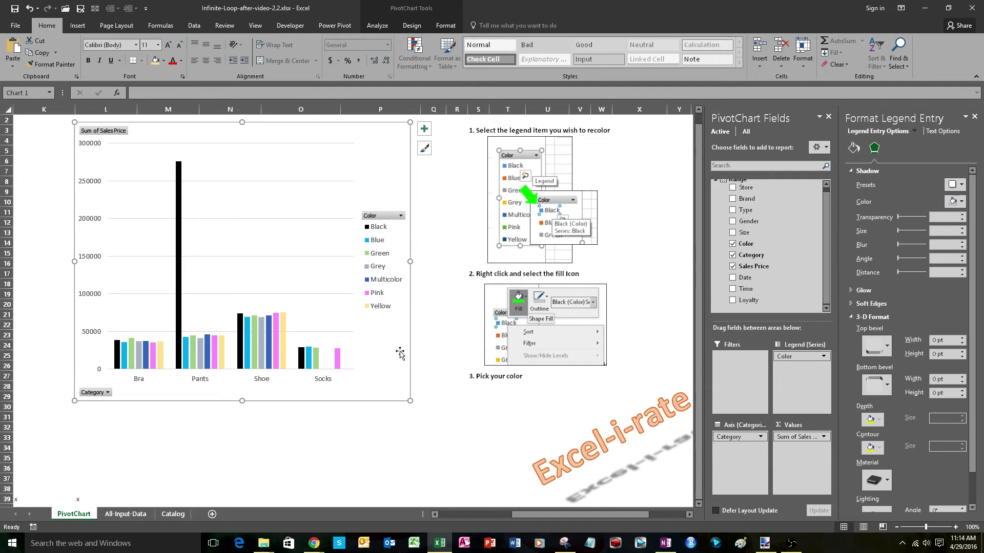
- Fill the Multicolor series with dark brown from the custom colour picker, then deselect the chart
left_click(387, 282)
right_click(386, 281)
key("Escape")
left_click(384, 285)
right_click(385, 285)
left_click(408, 254)
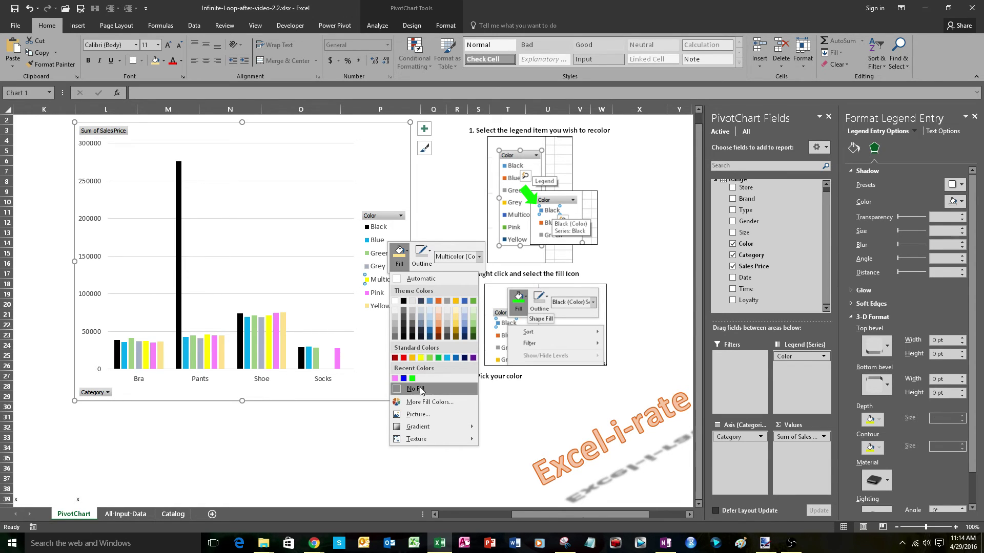
left_click(425, 401)
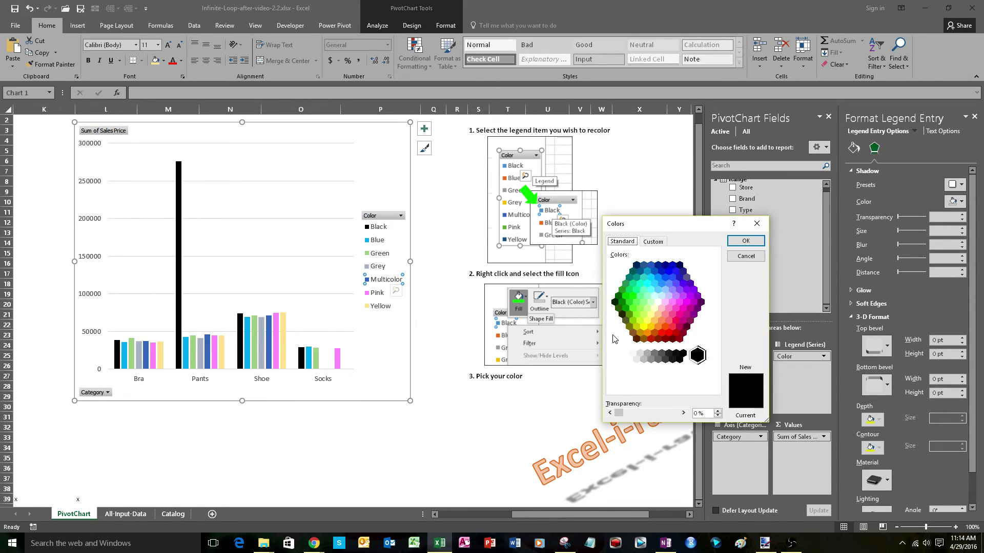
left_click(632, 334)
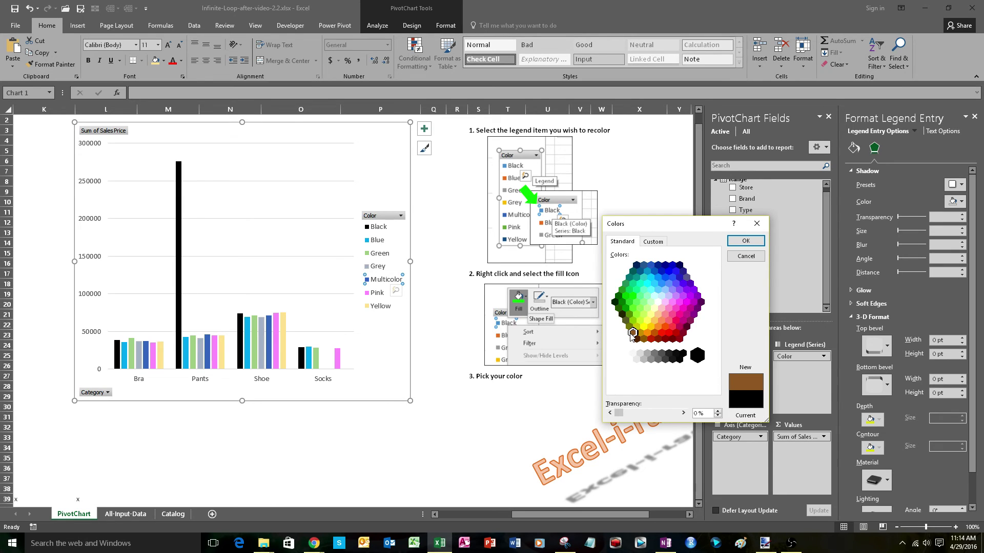
left_click(738, 241)
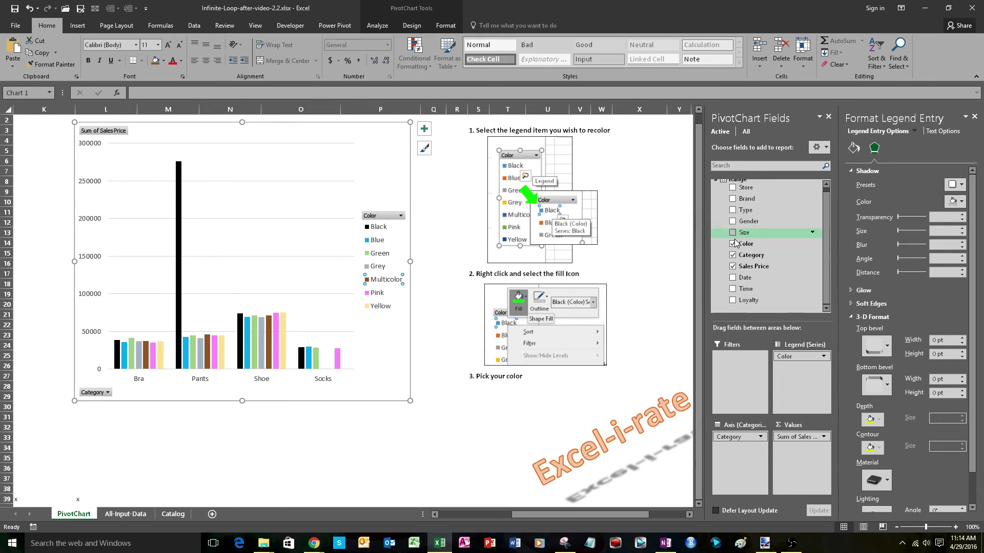
left_click(456, 396)
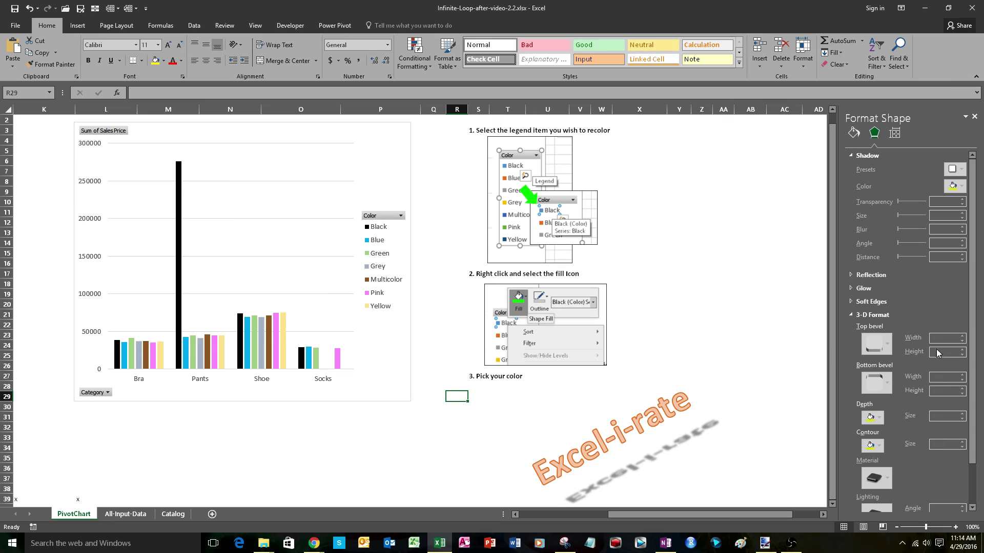